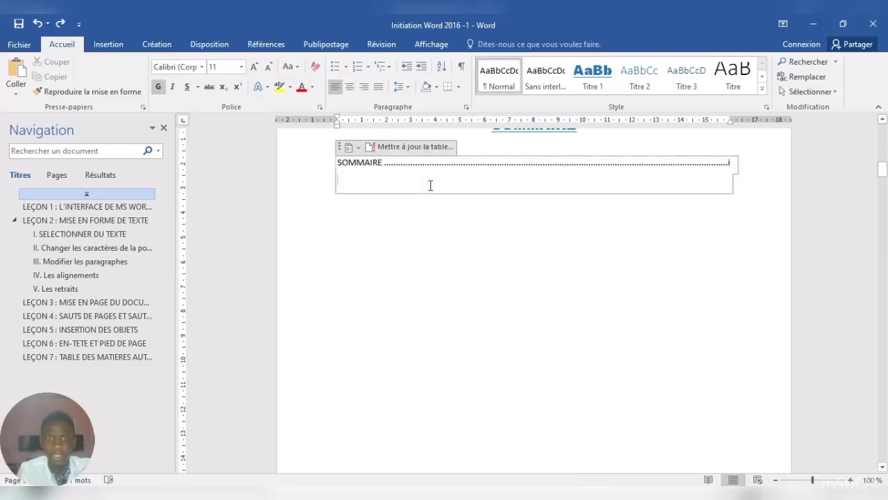
Update the entire SOMMAIRE table so all seven lessons and Lesson 2's subsections show page numbers.
click(402, 147)
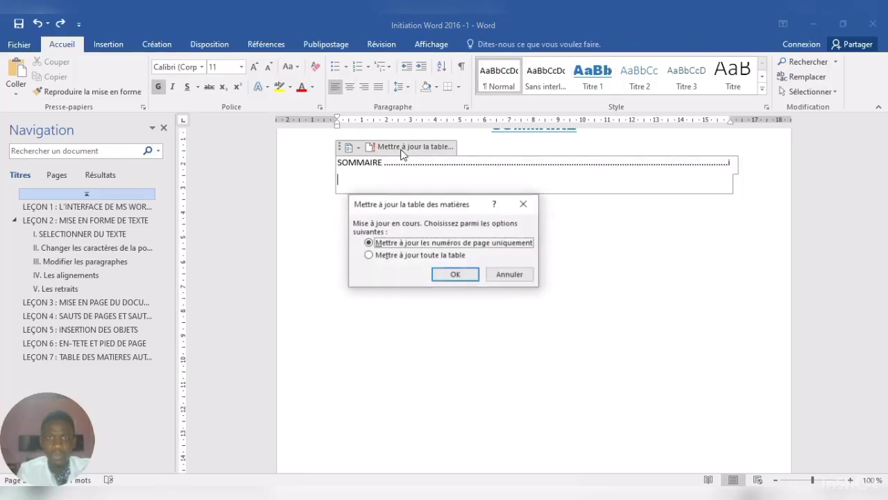
click(408, 256)
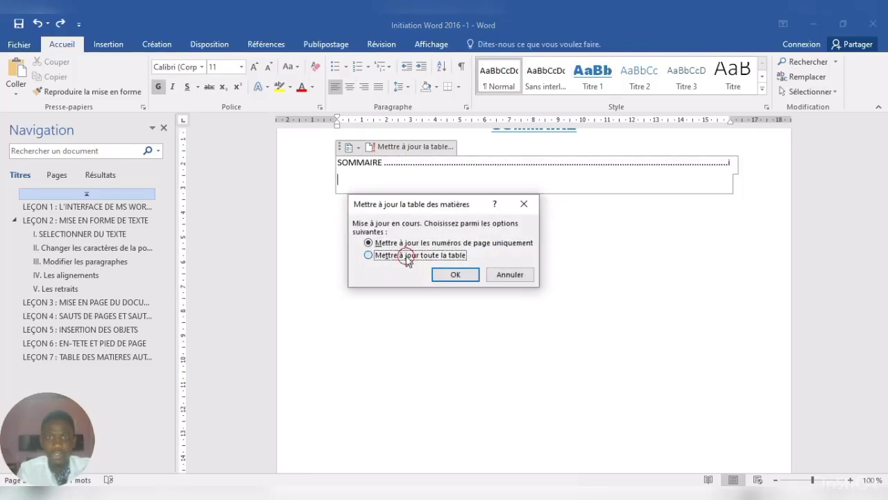
click(453, 274)
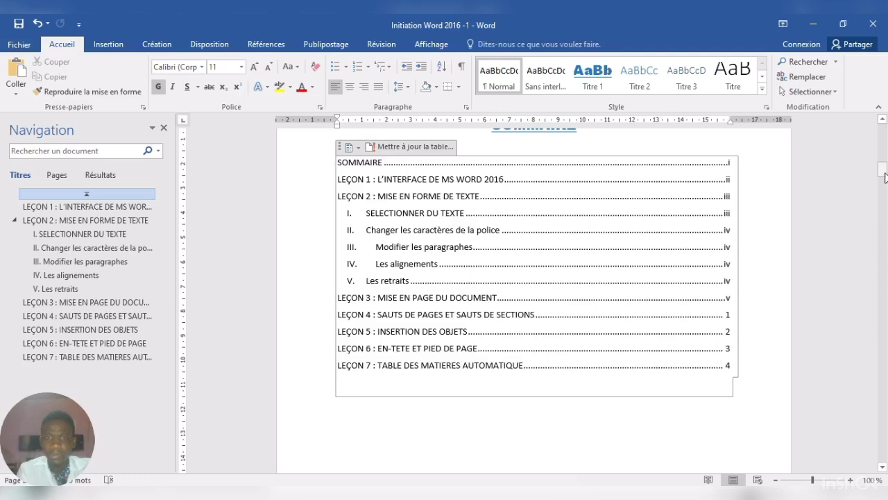
drag(885, 177, 885, 174)
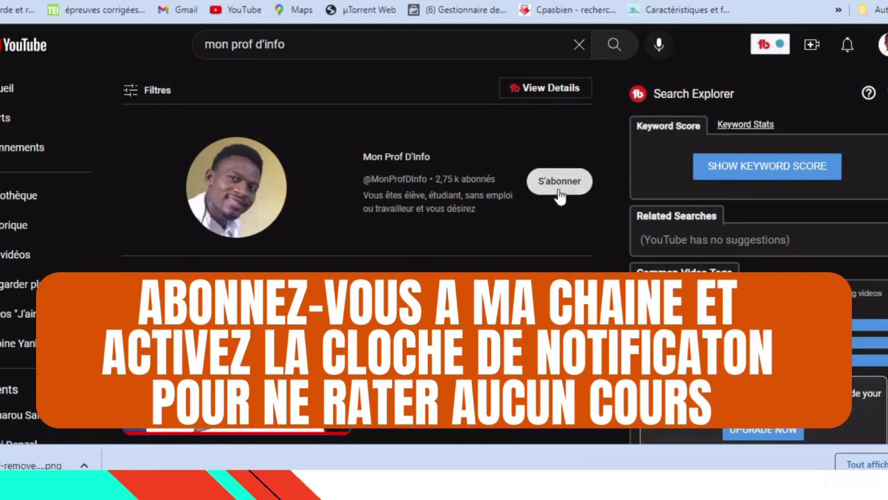
Subscribe to the tutorial channel and set its notification bell to Toutes.
click(559, 186)
click(576, 186)
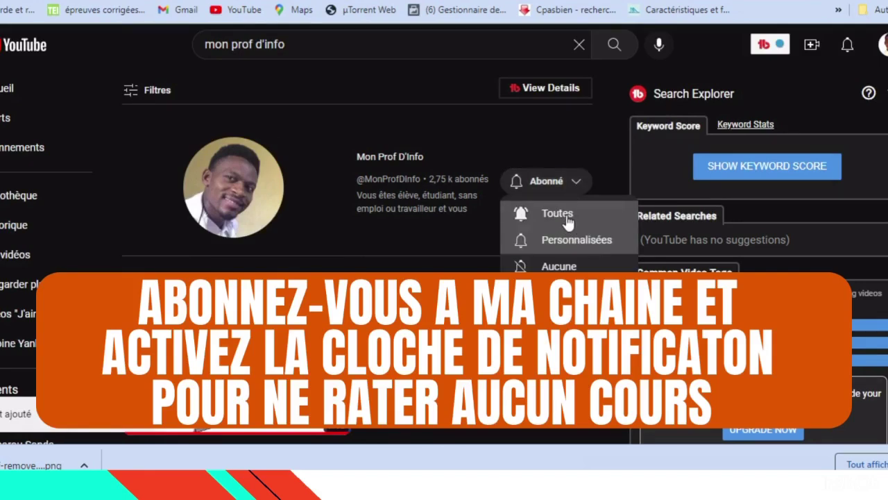
click(564, 222)
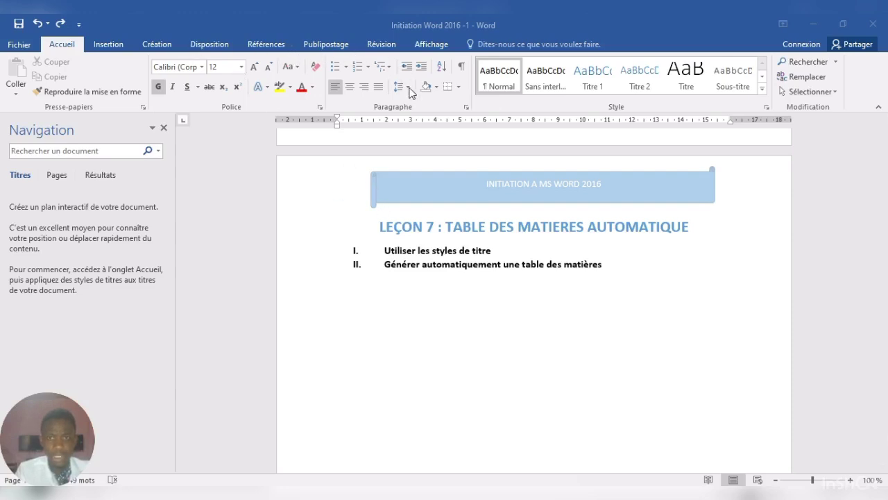
Switch the ribbon to the Références tab.
click(267, 47)
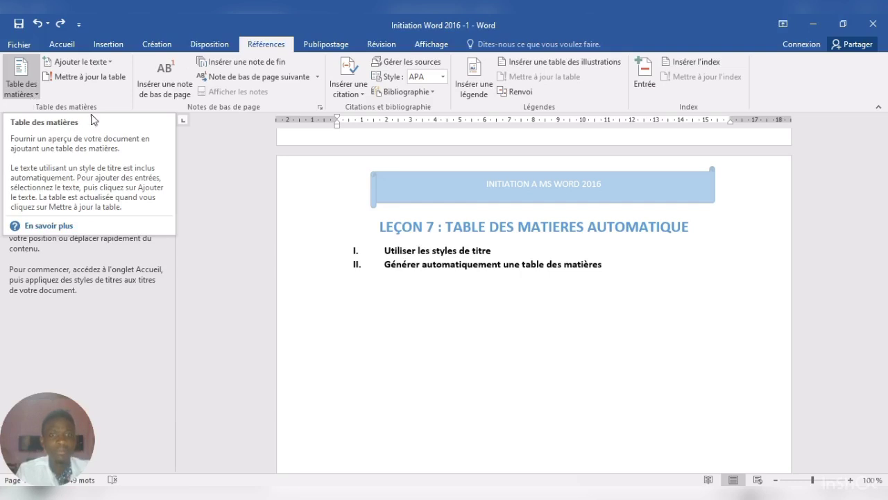
Scroll to the SOMMAIRE page, place the cursor below its heading and show the Table des matières presets.
click(363, 329)
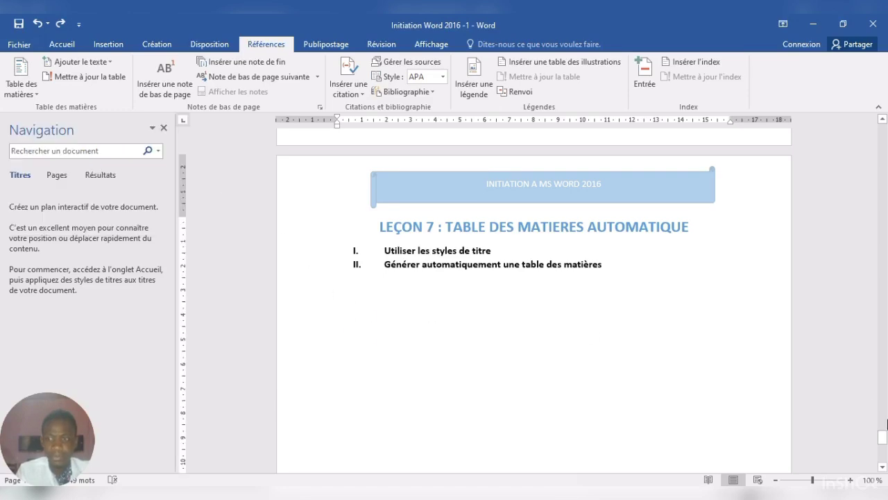
drag(882, 443, 864, 171)
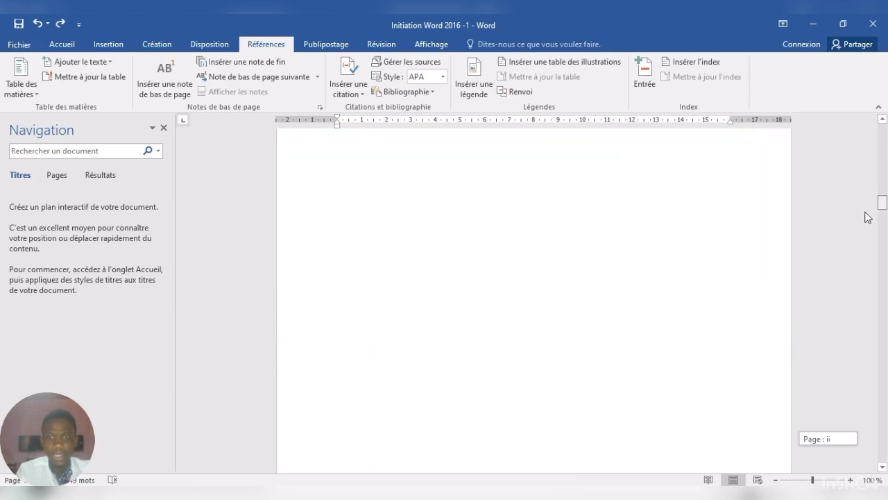
drag(863, 171, 873, 161)
click(530, 252)
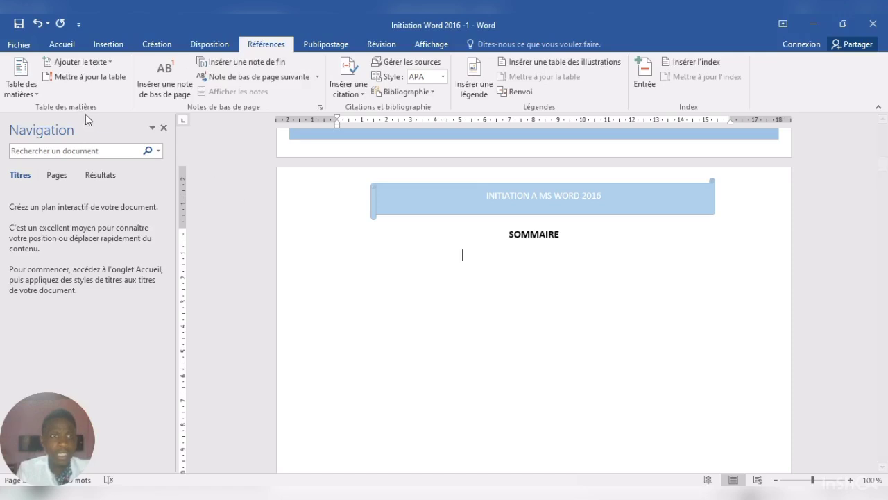
click(21, 92)
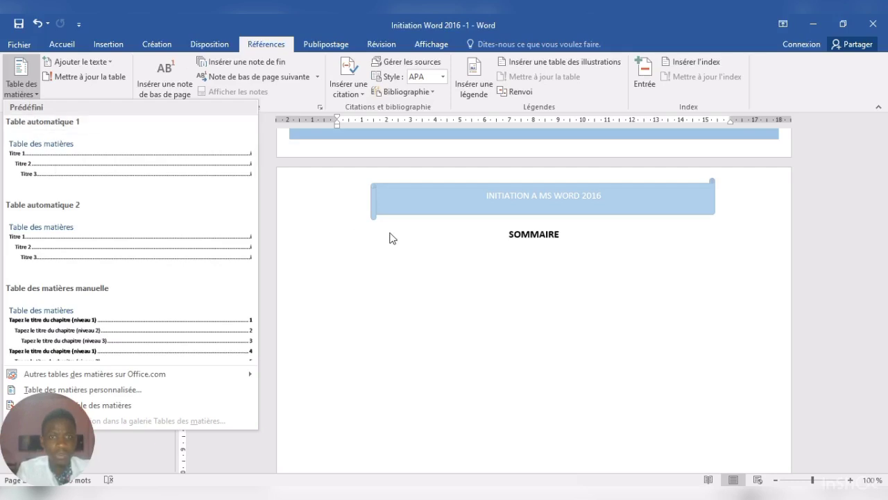
Insert Table automatique 1 below the heading and retitle it SOMMAIRE.
click(362, 259)
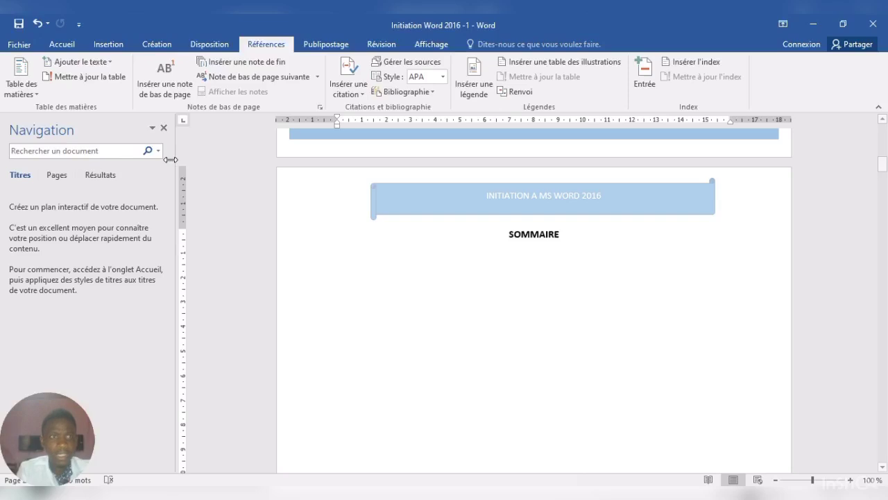
click(9, 84)
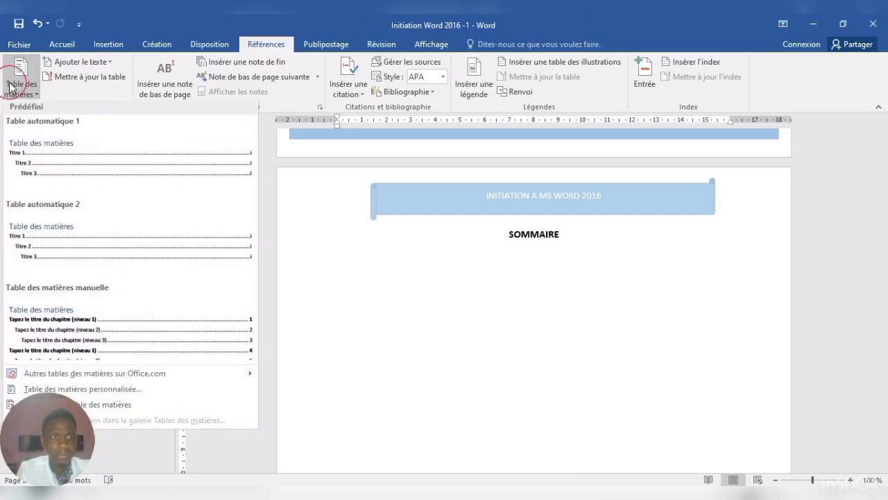
click(48, 162)
key(Return)
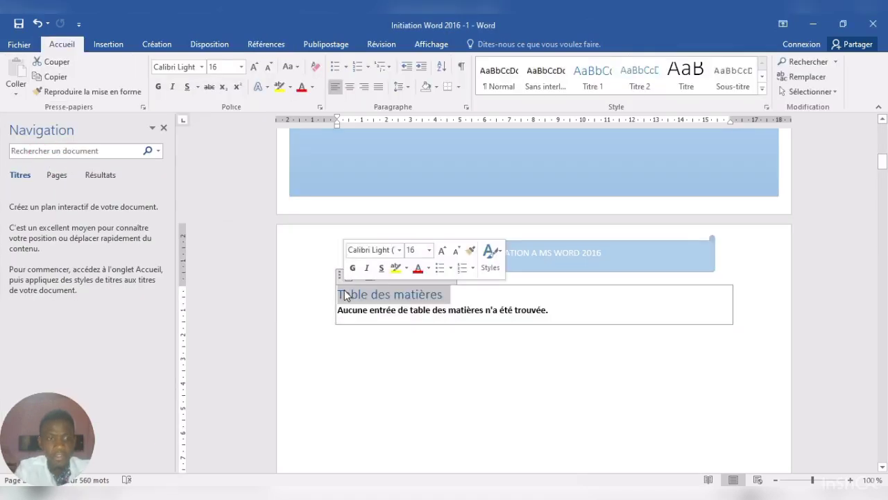
text(SOMMAIRE)
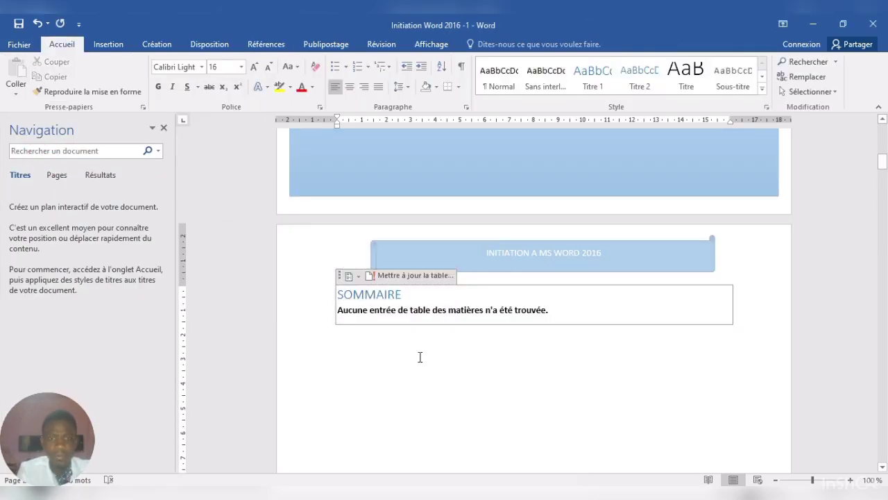
click(419, 354)
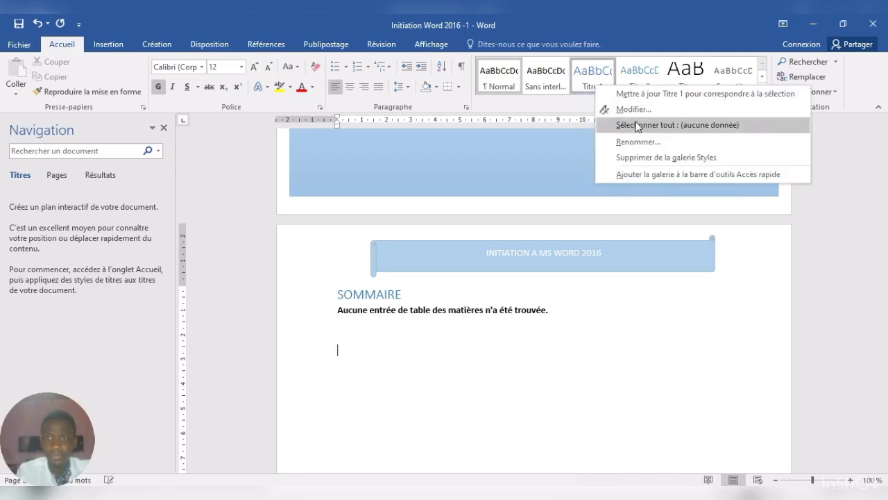
Make the Titre 1 style Arial Black, centred and underlined, then delete the empty line under SOMMAIRE.
click(631, 111)
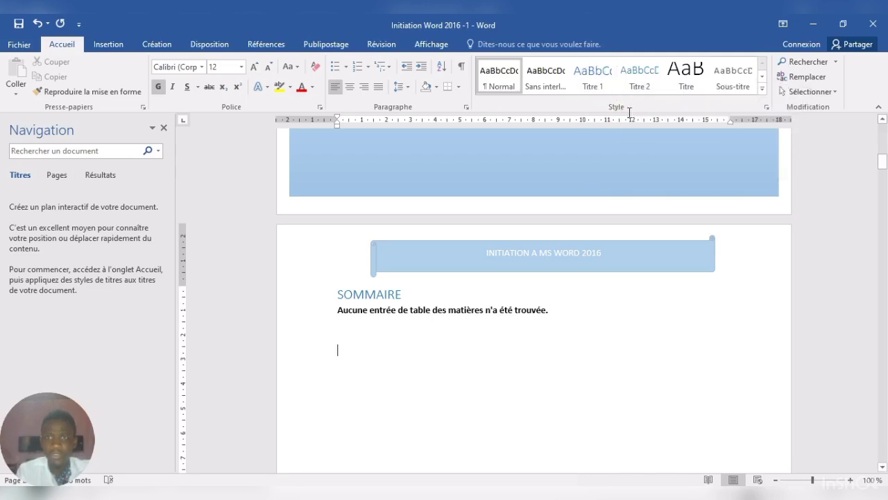
click(298, 189)
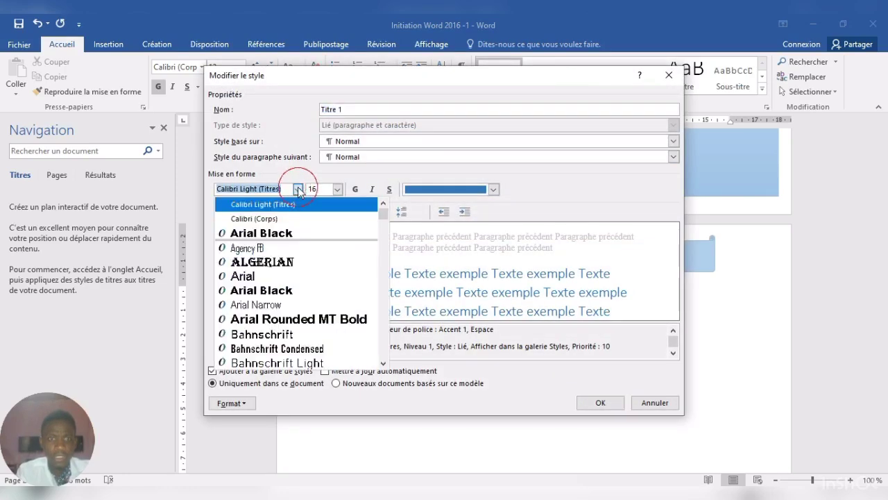
click(286, 234)
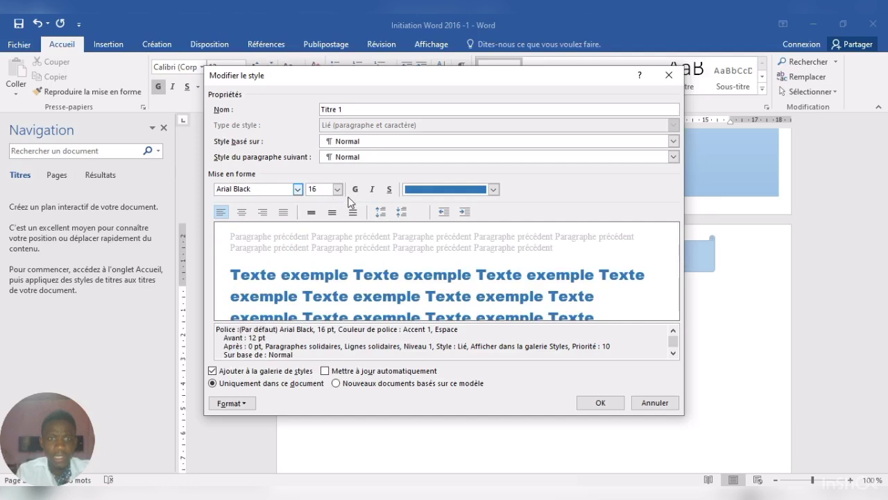
click(242, 212)
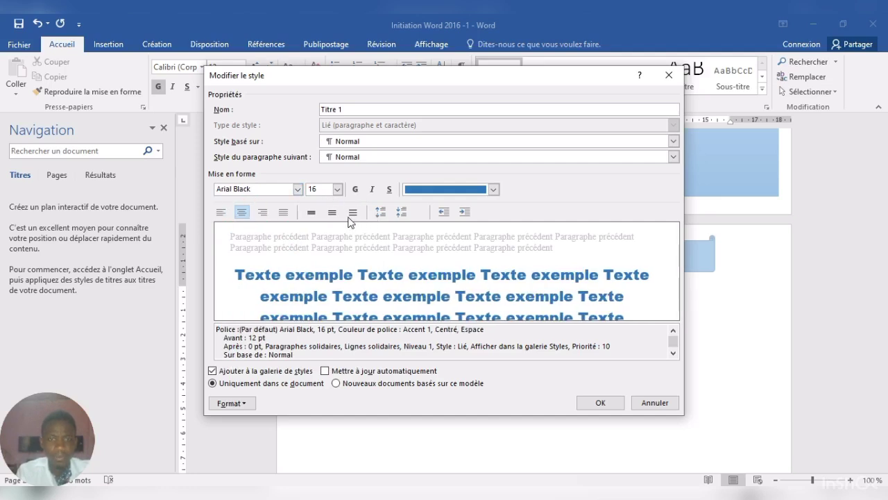
click(389, 193)
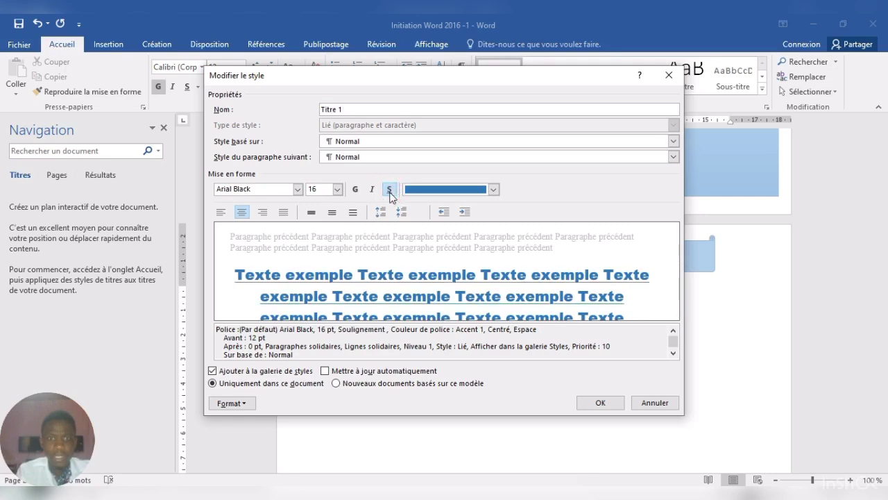
click(601, 401)
key(BackSpace)
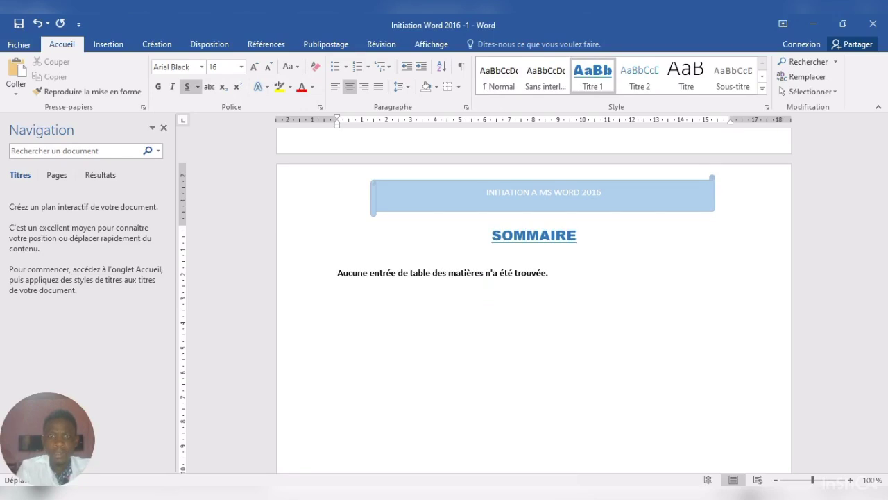
Update the table of contents field so SOMMAIRE appears with its page number.
click(470, 269)
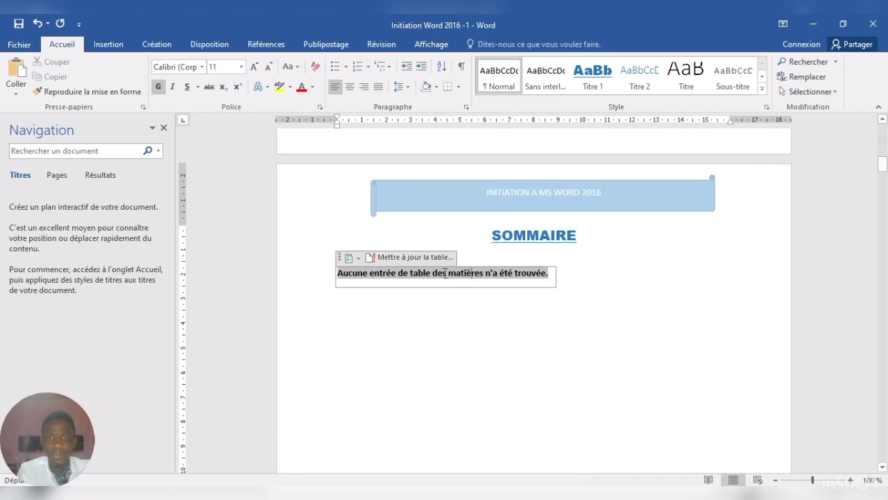
click(482, 252)
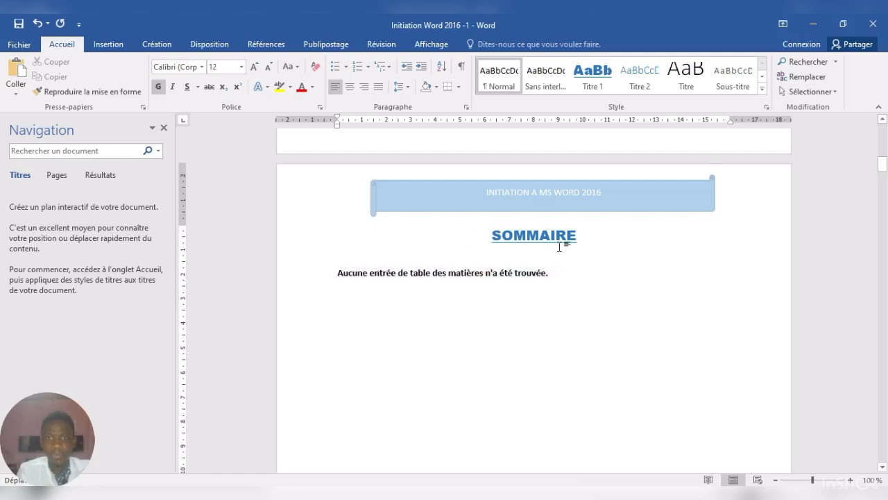
click(376, 274)
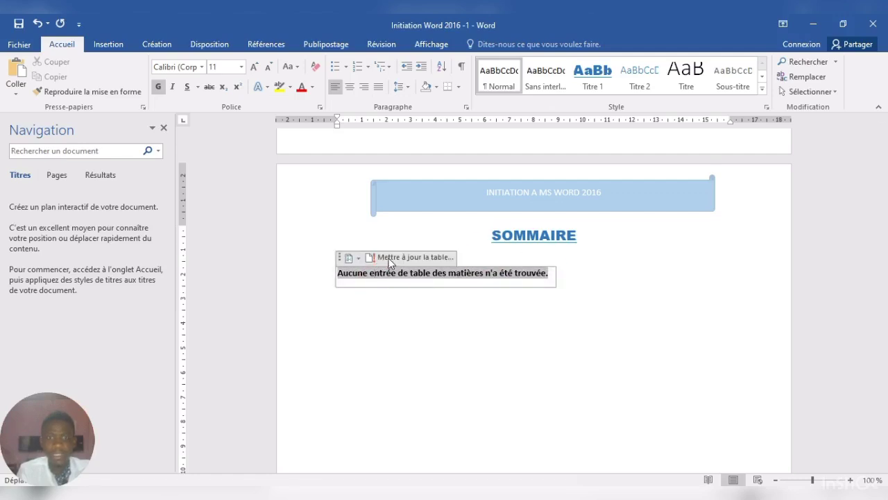
click(390, 258)
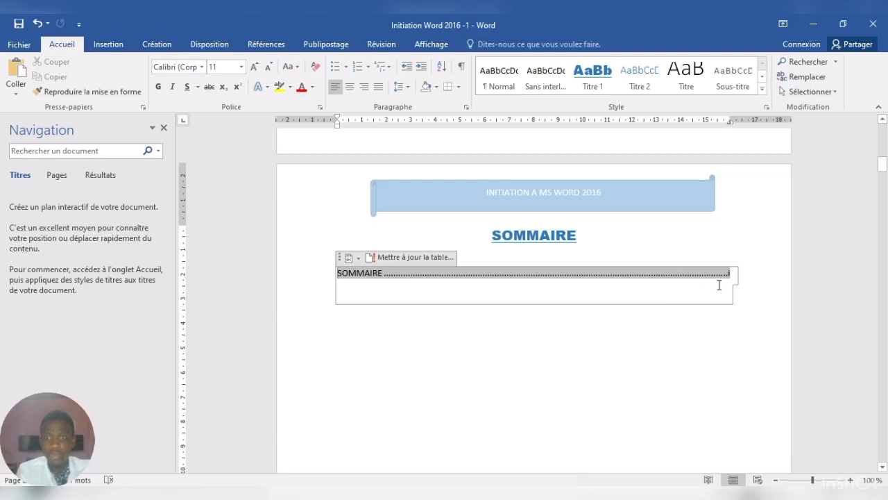
Change the Titre 2 style's font size from 13 to 14 pt.
right_click(638, 79)
click(658, 97)
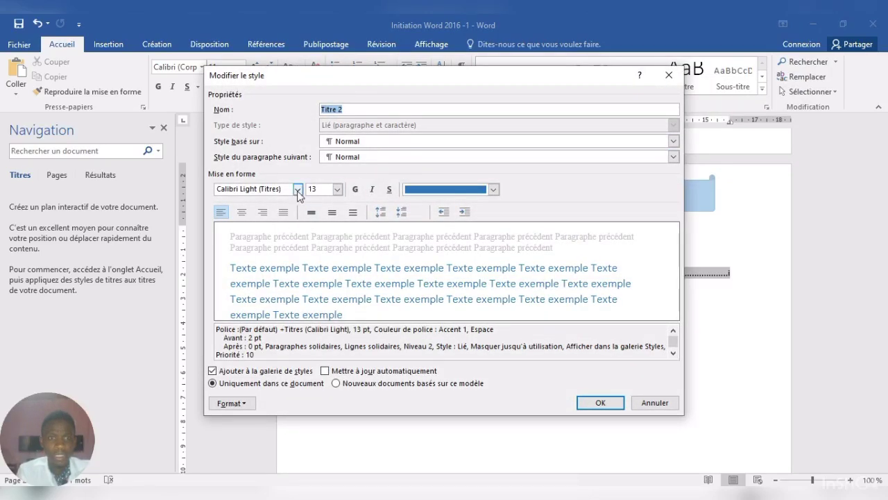
click(337, 189)
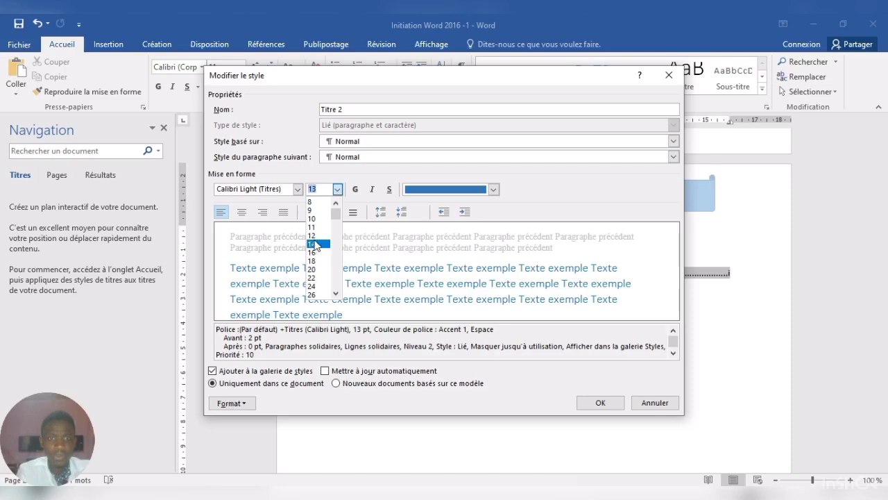
click(317, 247)
click(599, 403)
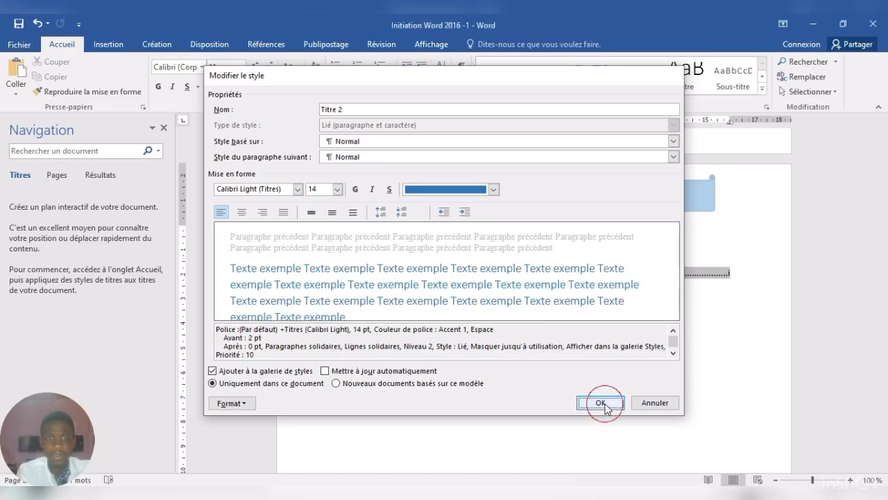
Apply Titre 1 to the LEÇON 1 heading.
drag(884, 169, 884, 200)
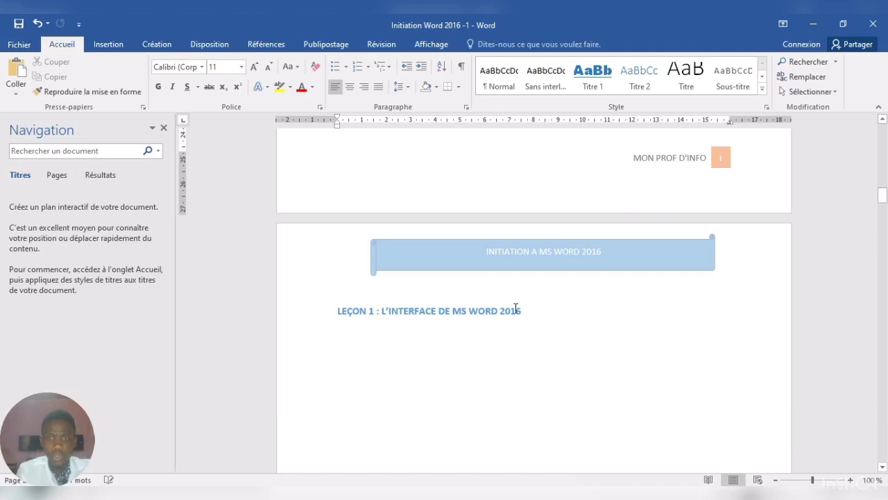
drag(525, 309, 345, 319)
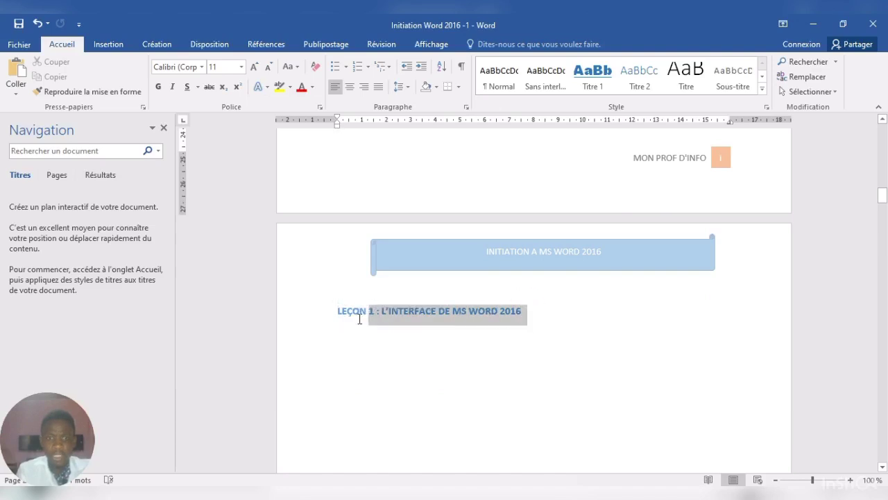
click(593, 75)
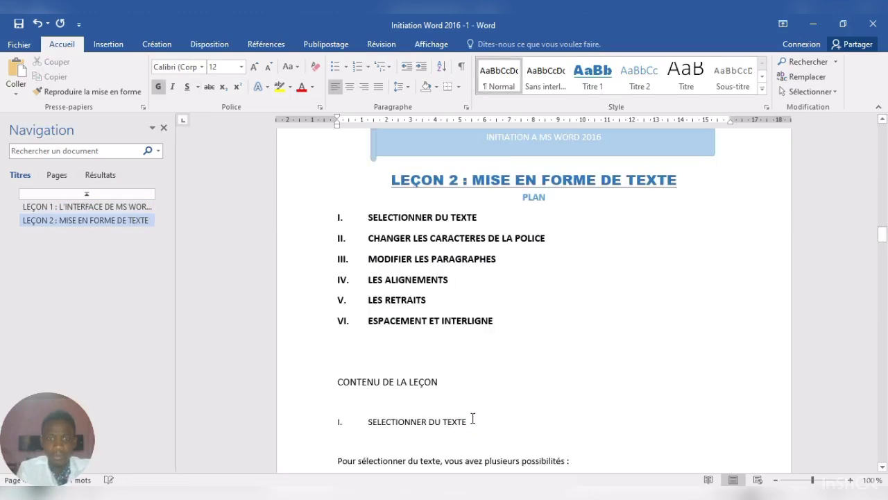
Apply Titre 2 to 'SELECTIONNER DU TEXTE' and 'II. Changer les caractères de la police'.
drag(472, 420, 347, 423)
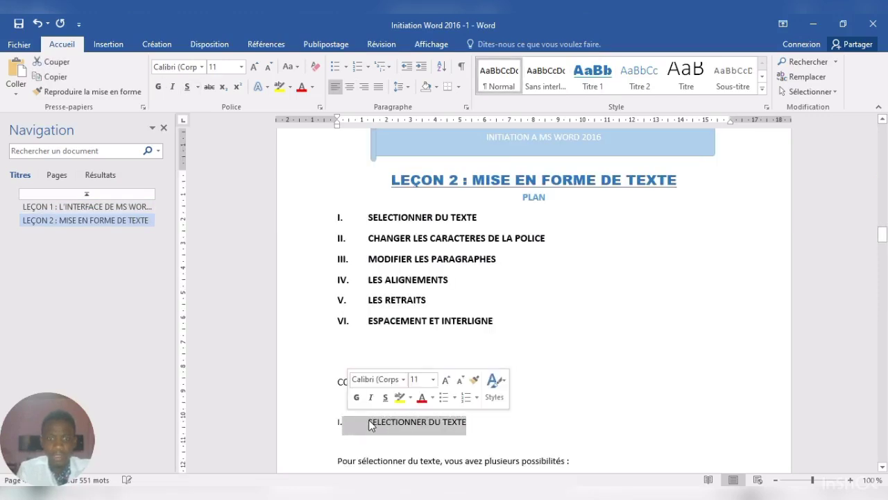
click(369, 423)
drag(471, 421, 339, 421)
key(ctrl+alt+2)
drag(882, 234, 884, 260)
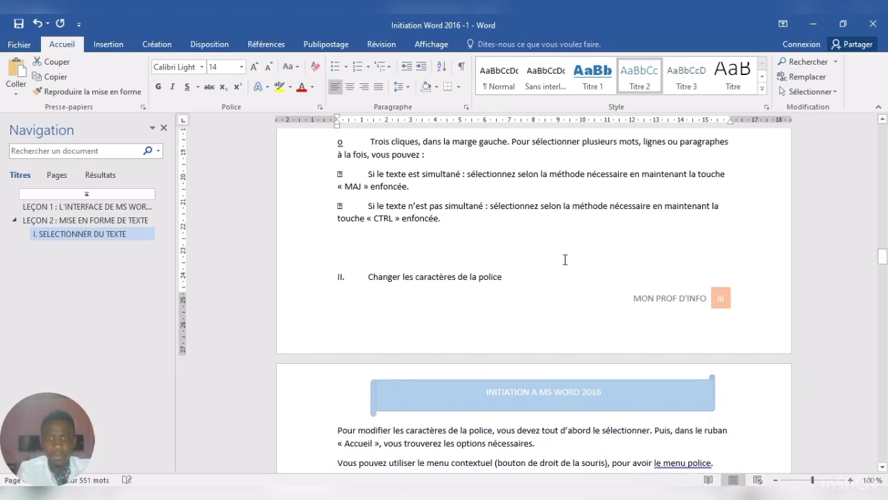
drag(529, 276, 339, 277)
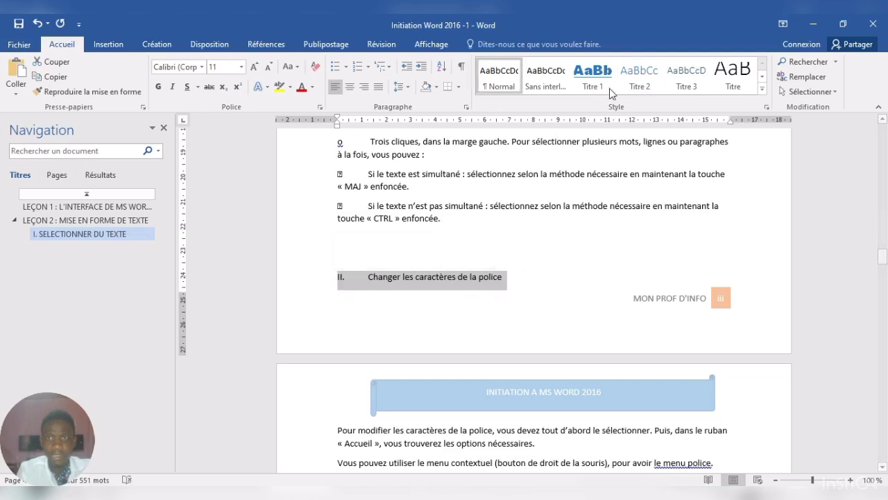
click(638, 76)
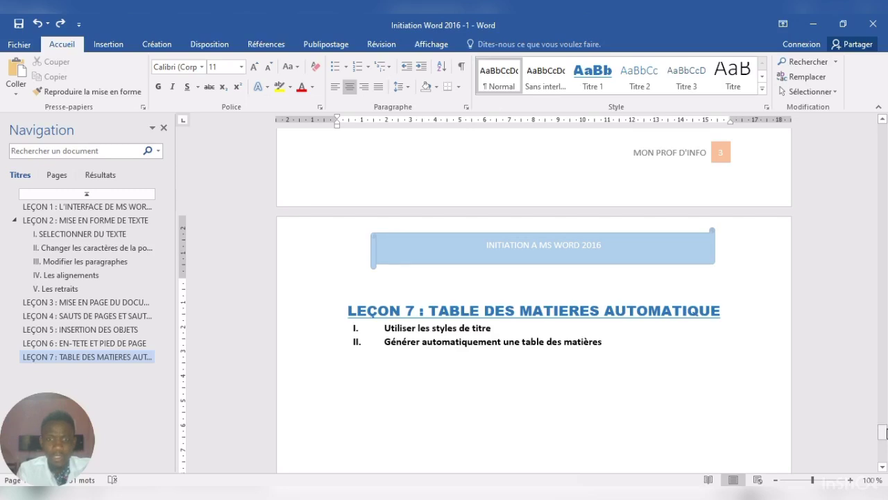
Scroll back to SOMMAIRE and update the whole table, now listing lessons and sections I–V.
mouse_move(885, 432)
mouse_down()
mouse_move(879, 157)
mouse_move(880, 172)
mouse_up()
click(544, 170)
click(429, 185)
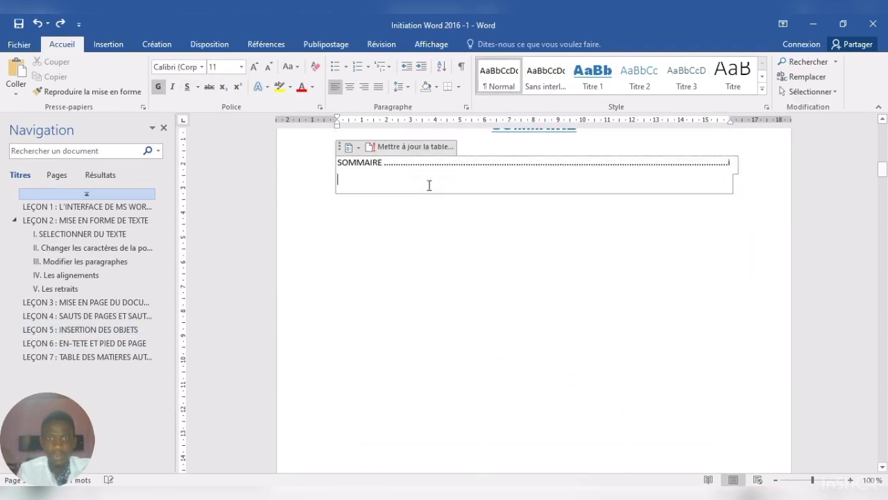
click(402, 148)
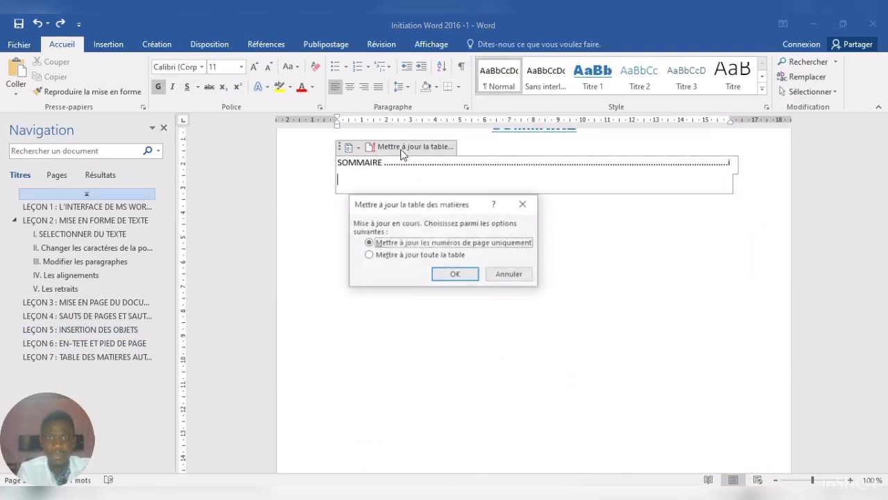
click(409, 255)
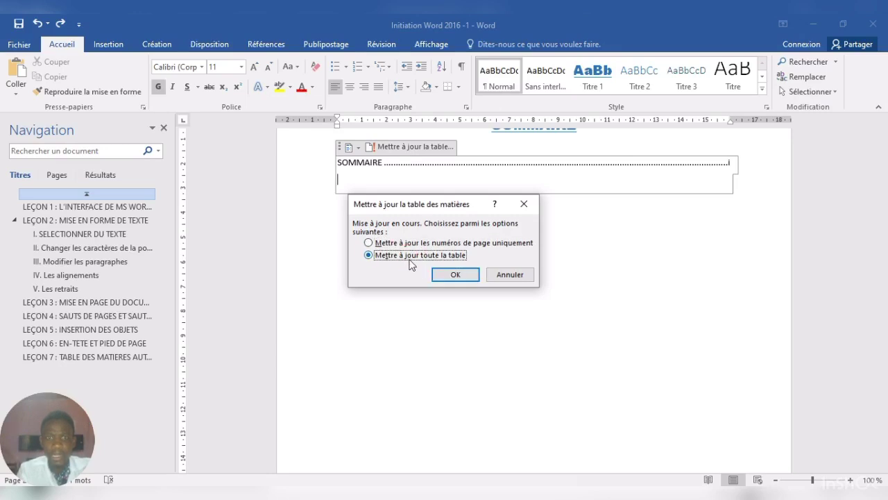
click(446, 274)
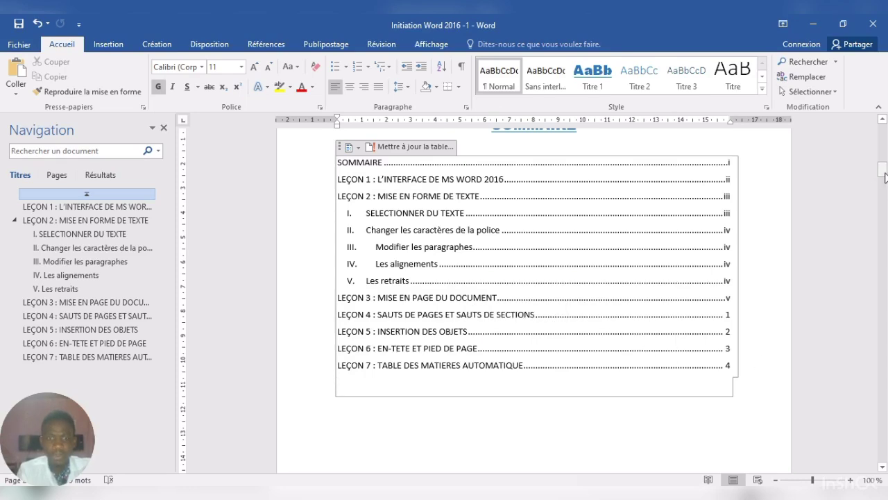
drag(885, 177, 885, 176)
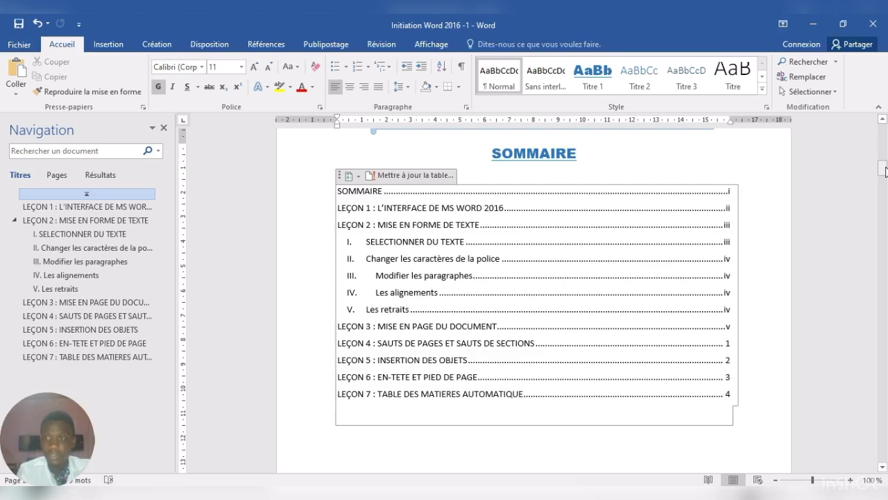
drag(884, 171, 884, 173)
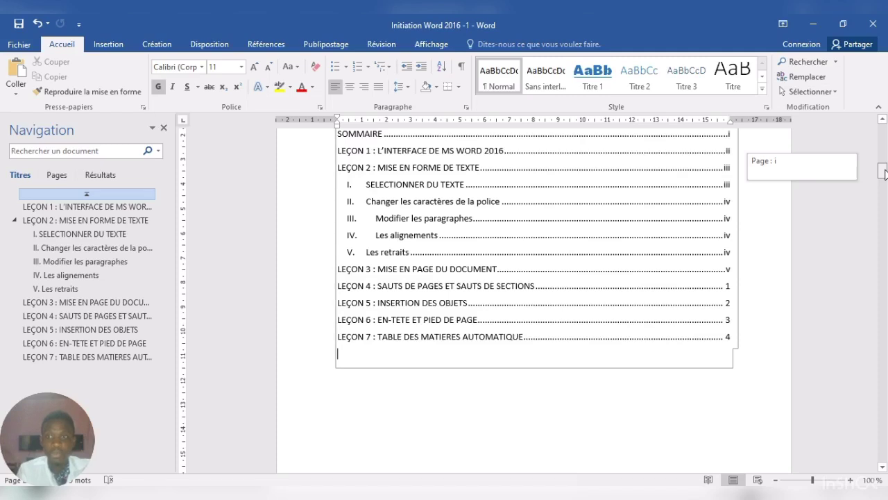
drag(884, 174, 883, 177)
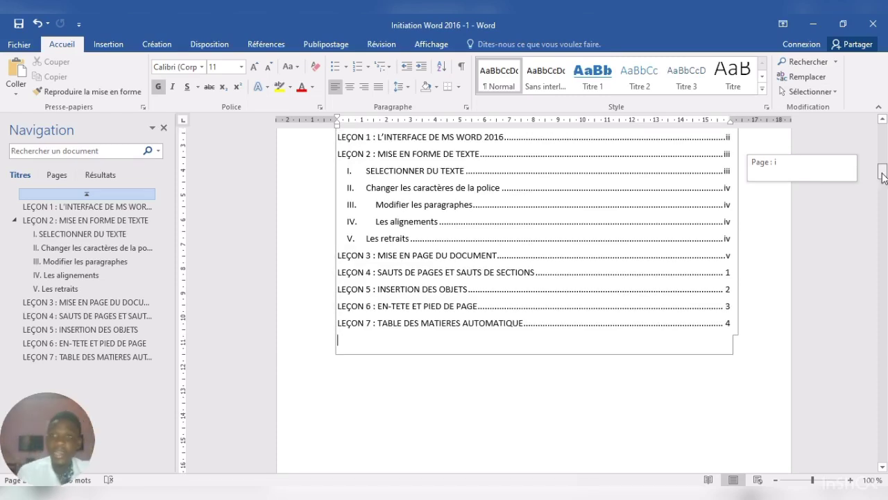
drag(883, 177, 883, 173)
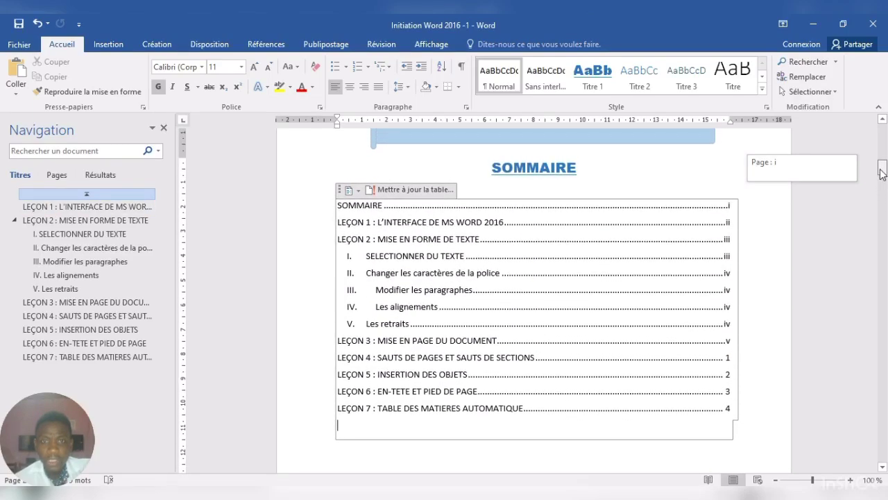
key(ctrl+z)
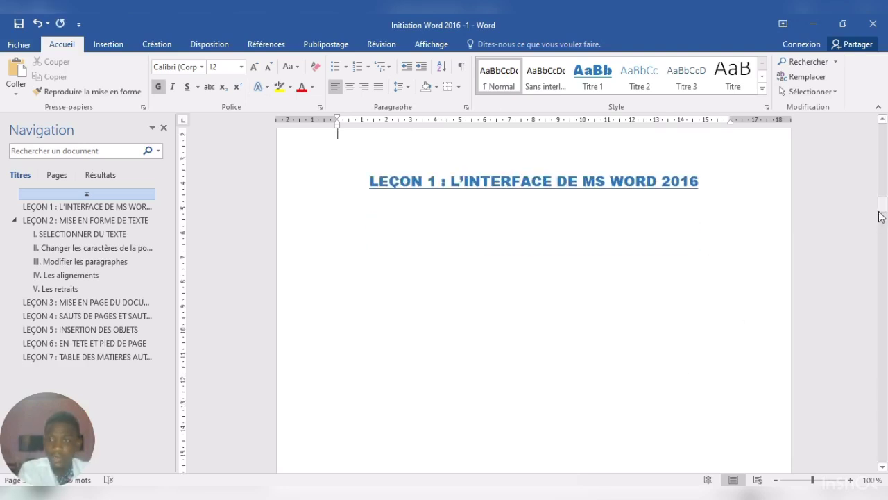
Delete the blank lines above the LEÇON 1 heading so it moves up its page.
drag(881, 215, 879, 207)
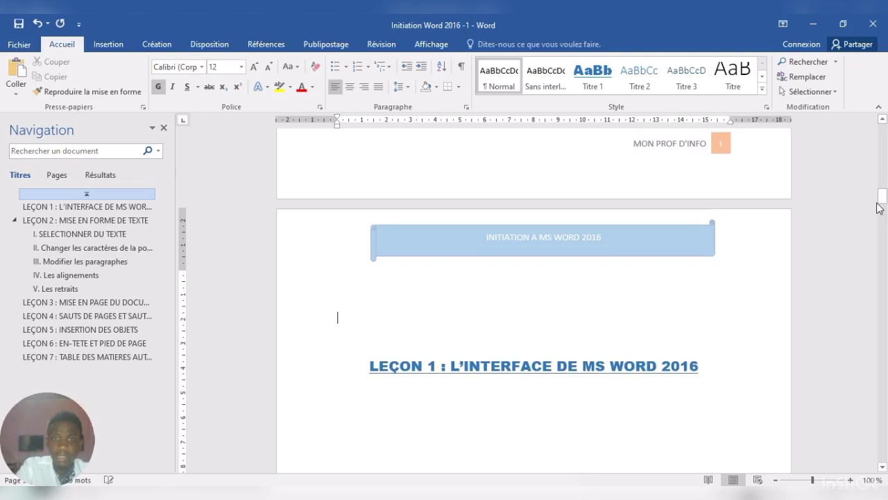
key(BackSpace)
key(BackSpace)
key(BackSpace)
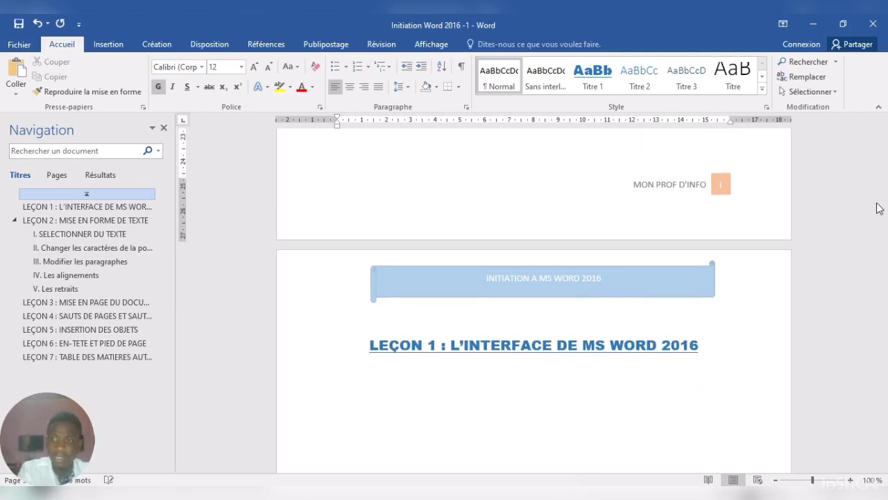
mouse_move(883, 195)
mouse_down()
mouse_move(882, 299)
mouse_move(874, 258)
mouse_up()
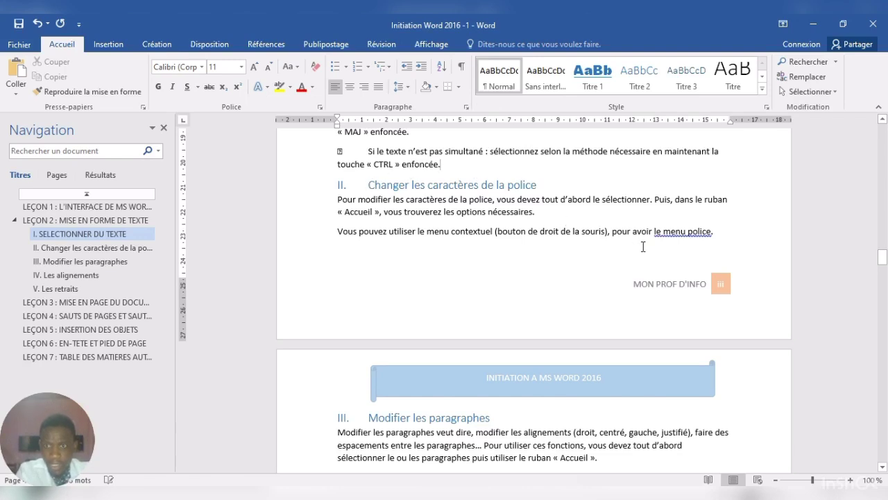
Add empty lines after the 'enfoncée.' paragraph to push section II onto the next page.
key(Return)
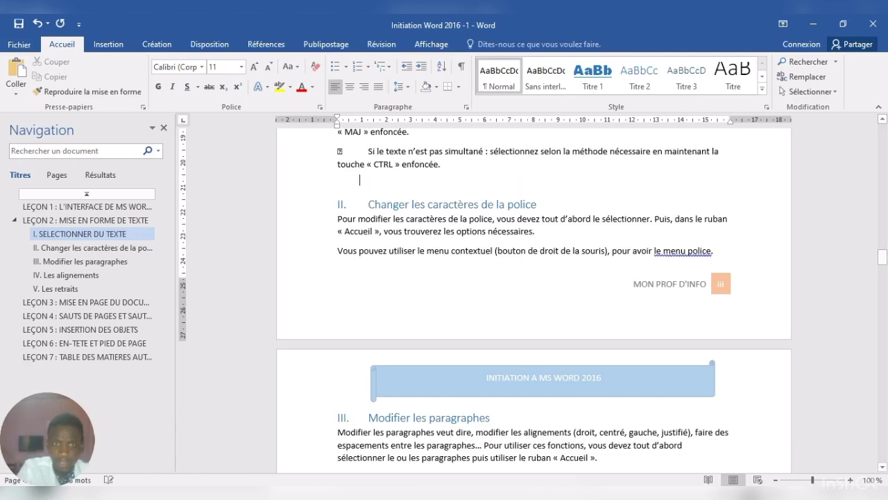
key(Return)
key(Return)
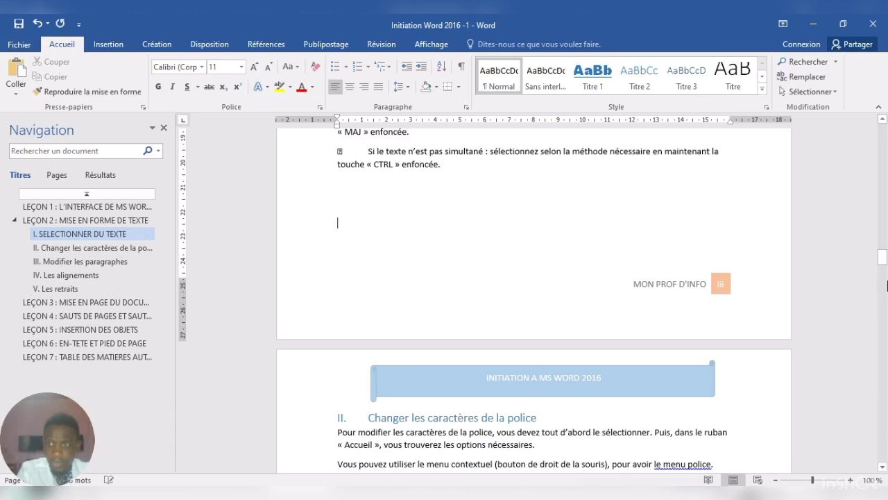
mouse_move(883, 258)
mouse_down()
mouse_move(873, 233)
mouse_move(874, 141)
mouse_up()
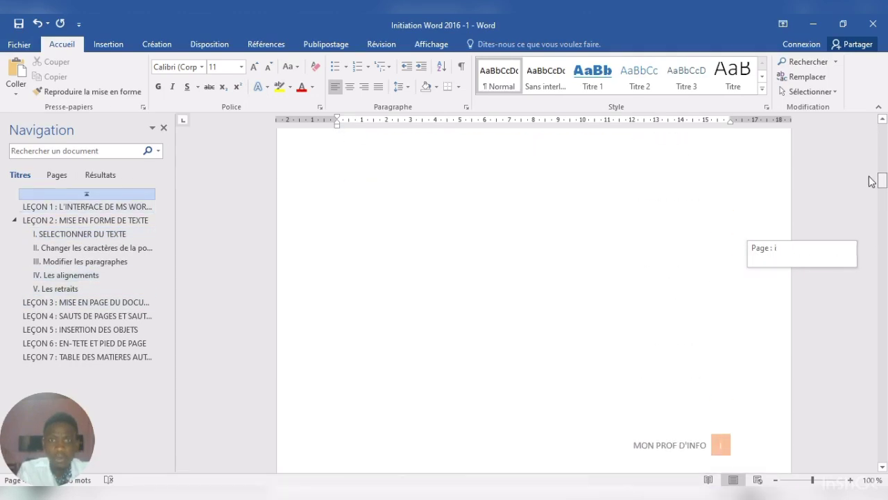
click(548, 224)
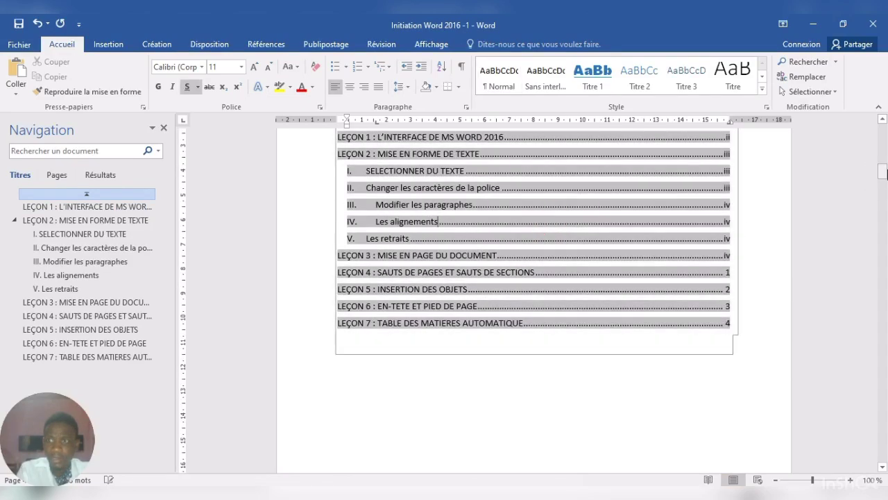
drag(883, 173, 882, 166)
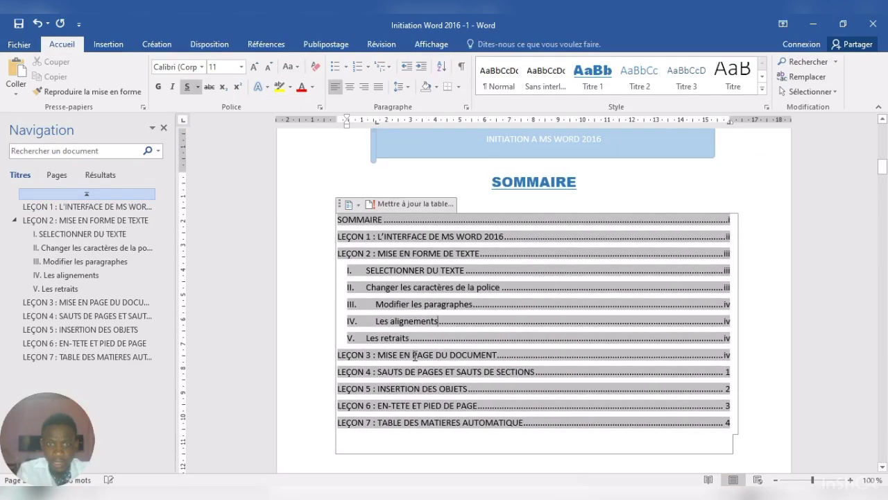
Update the entire SOMMAIRE table so section II shows page iv and LEÇON 3 page v.
click(381, 205)
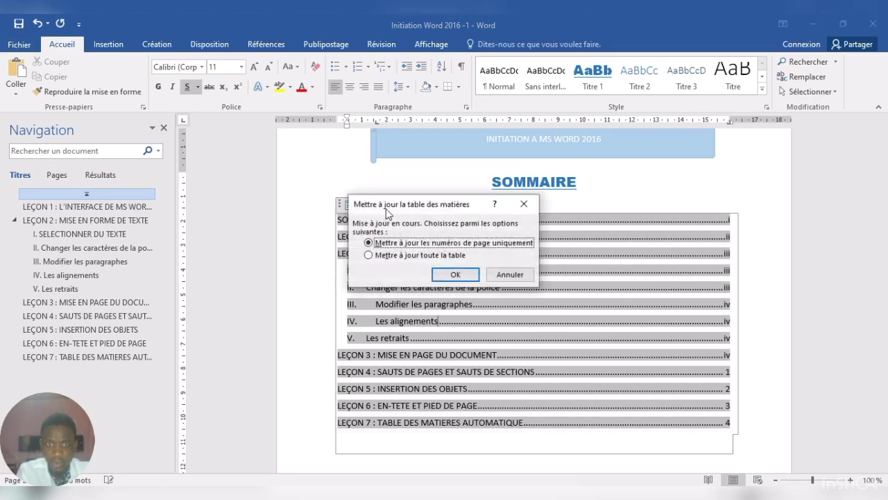
click(404, 254)
click(454, 275)
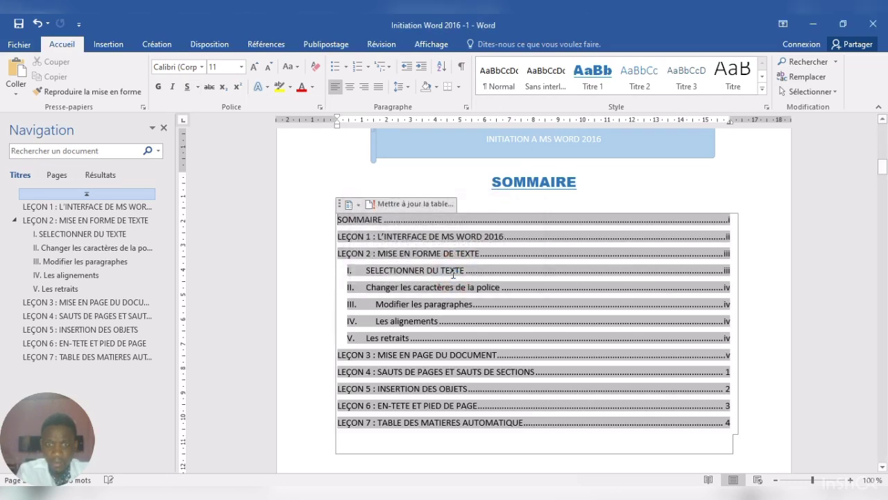